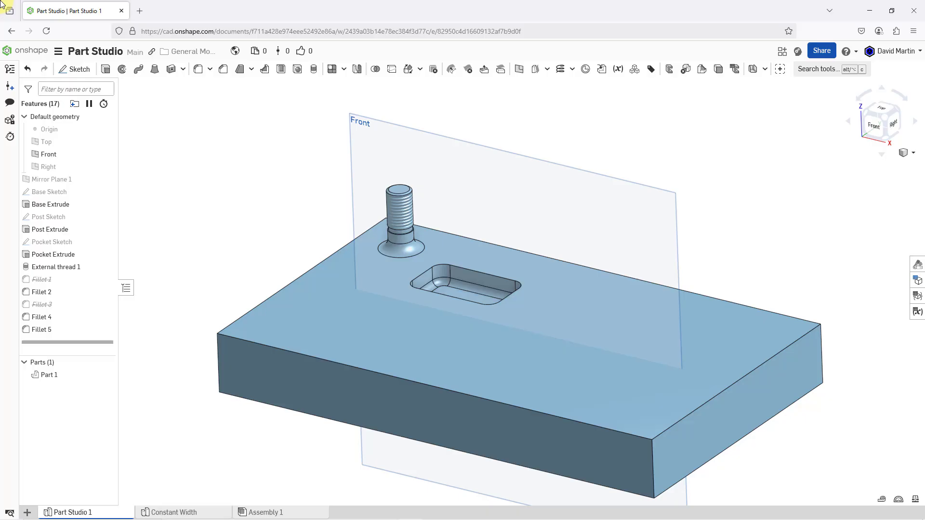
Step: Start a new mirror feature and switch its type to Feature mirror
left_click(357, 70)
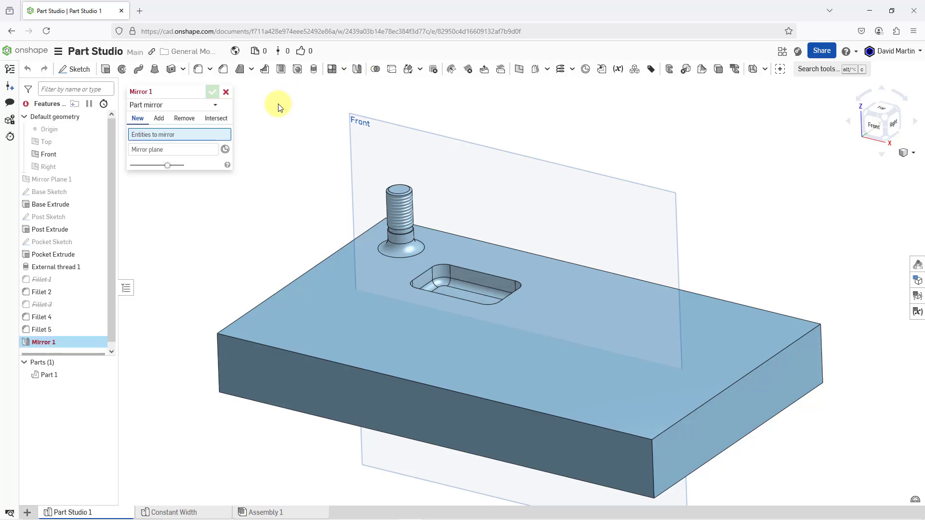
left_click(214, 107)
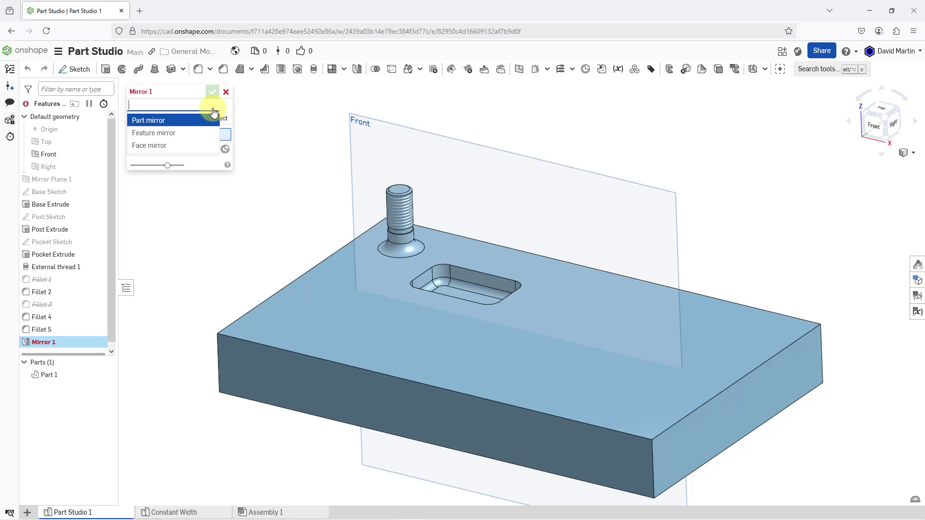
left_click(174, 134)
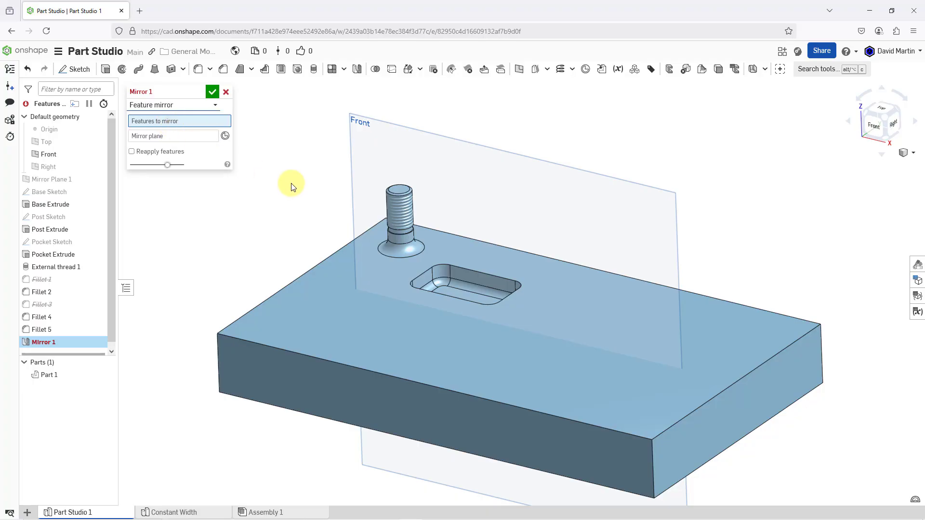
Step: Mirror Post Extrude, Fillet 5 and External thread 1 across the Front plane
left_click(399, 240)
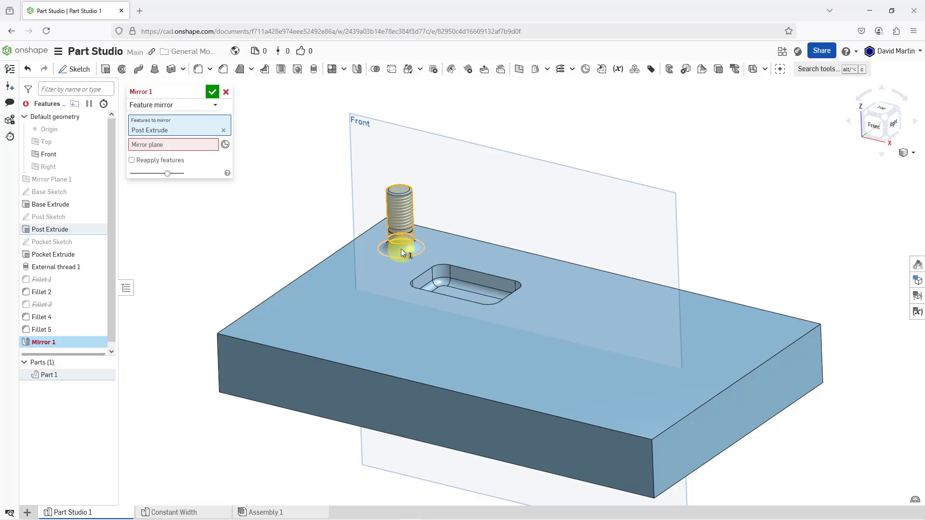
left_click(400, 249)
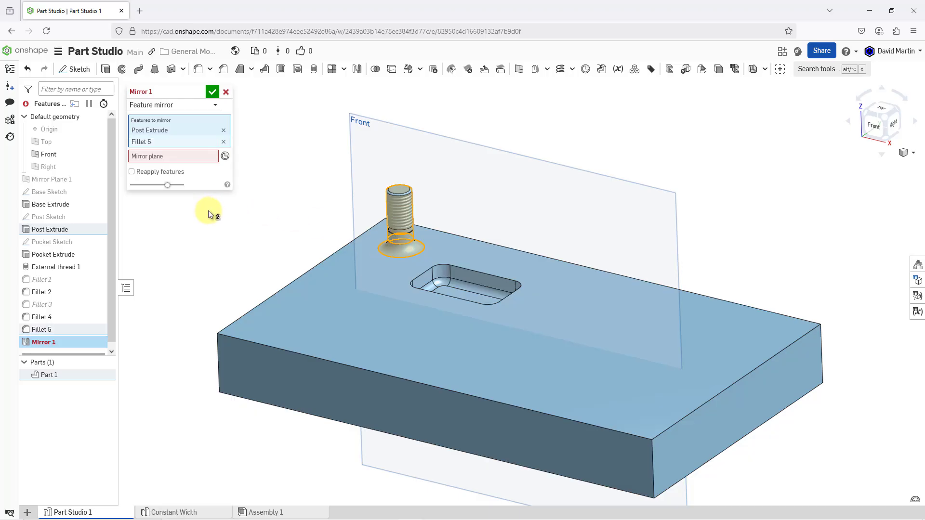
left_click(76, 268)
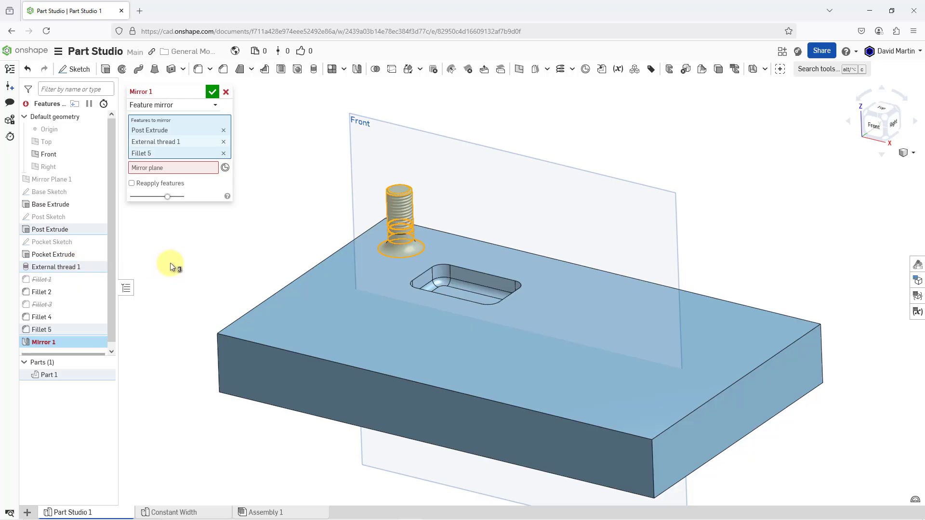
left_click(182, 169)
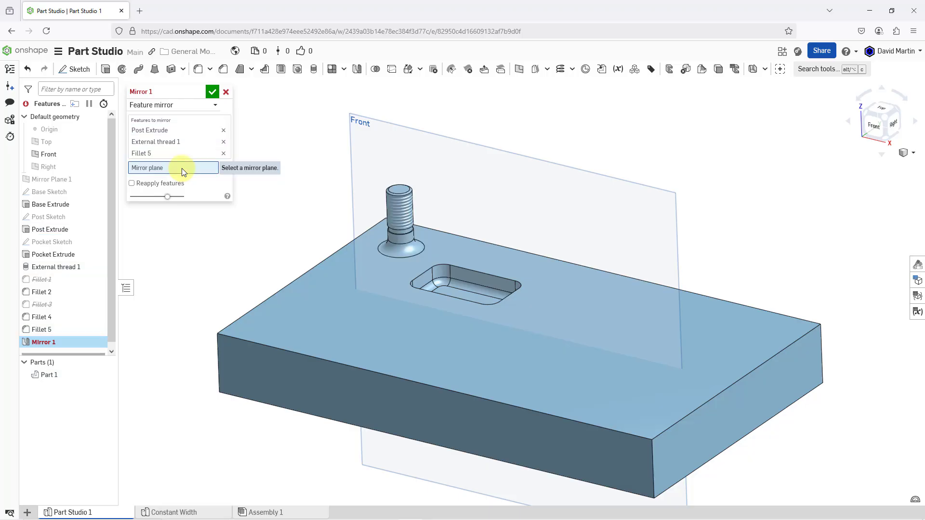
left_click(357, 117)
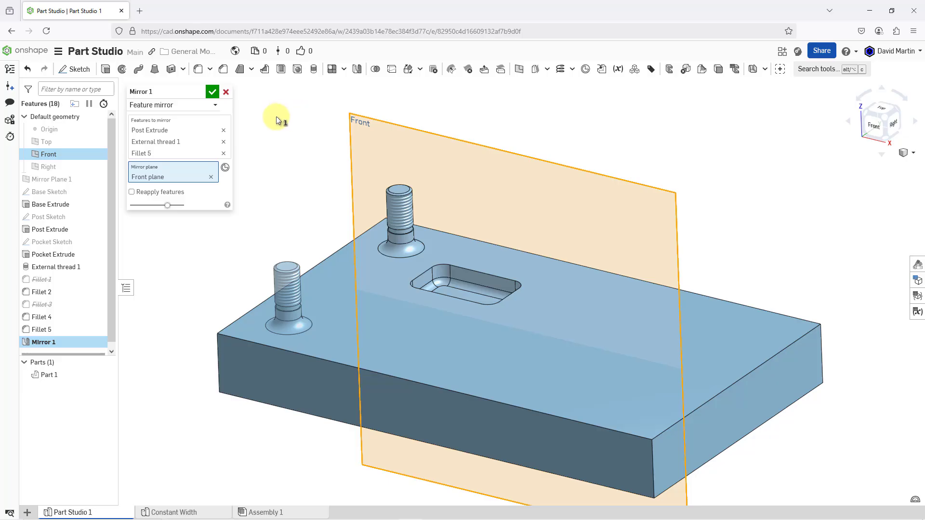
left_click(210, 92)
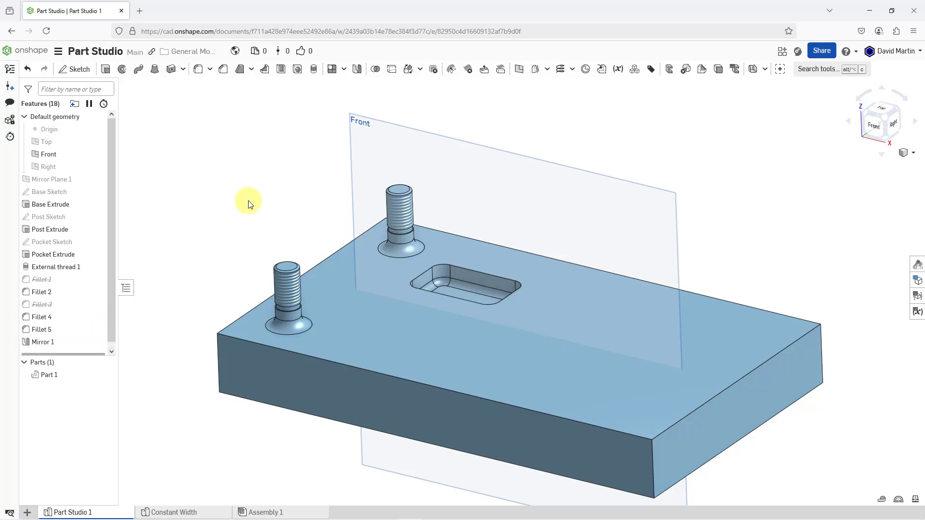
Step: Create Mirror 2 and set its mirror type to Face mirror
left_click(357, 70)
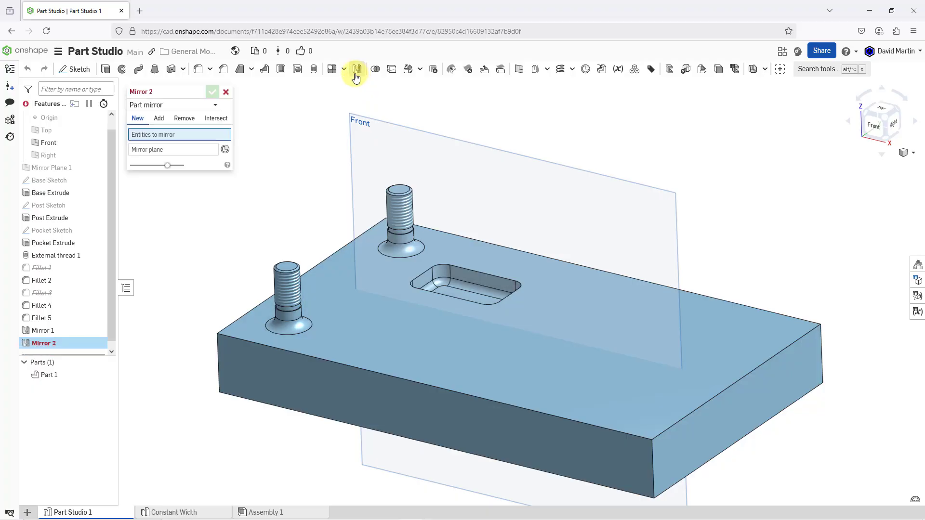
left_click(214, 107)
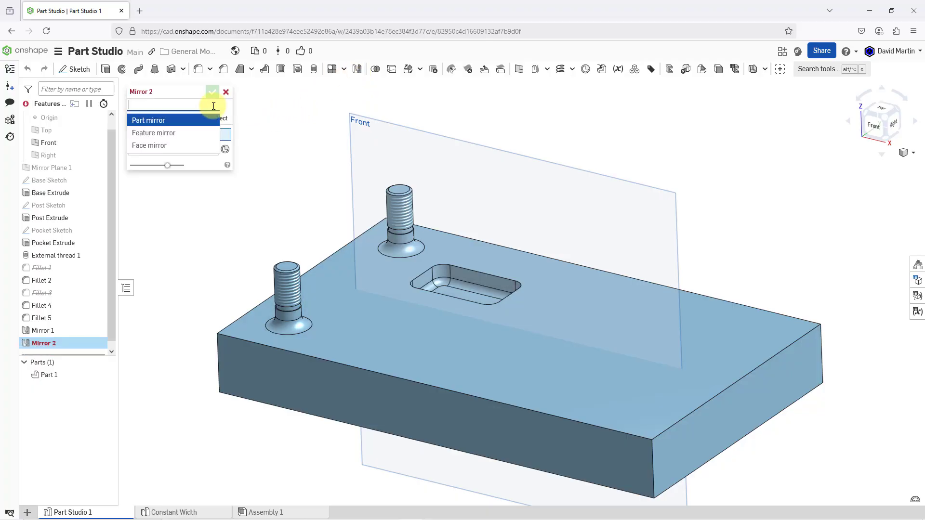
left_click(168, 146)
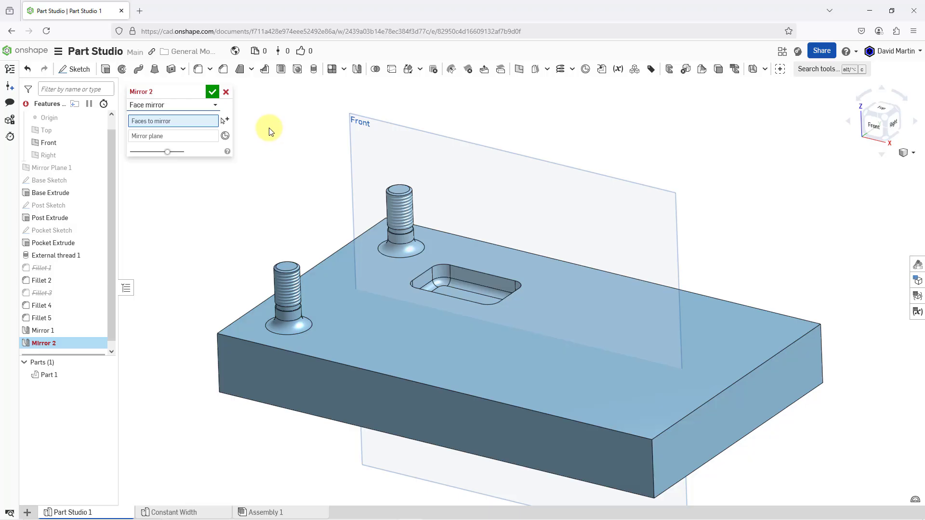
Step: Use the Pocket selection rule to add the pocket's 17 faces to Mirror 2
left_click(226, 120)
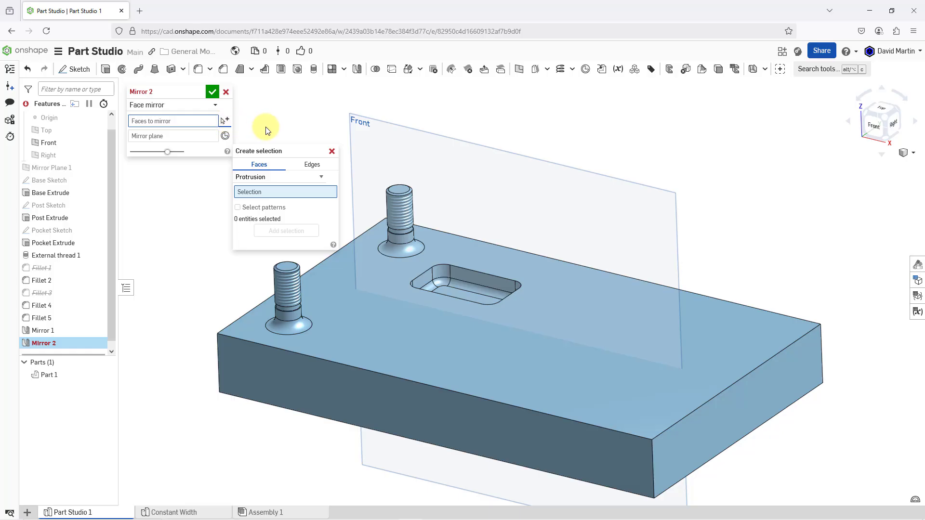
left_click(278, 178)
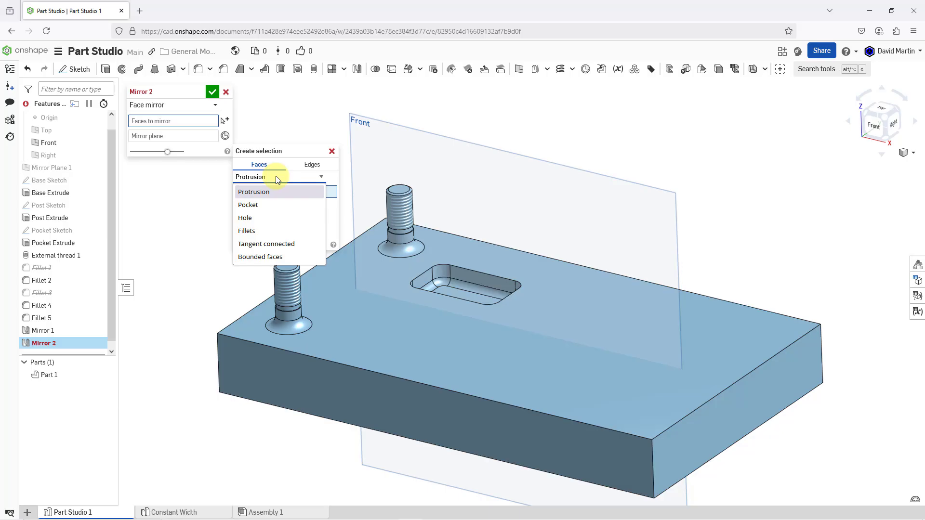
left_click(258, 205)
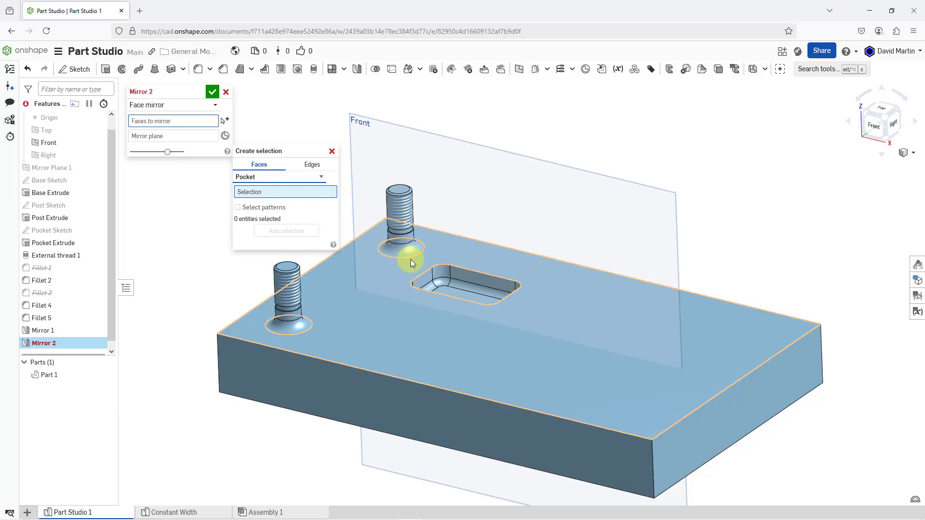
left_click(458, 295)
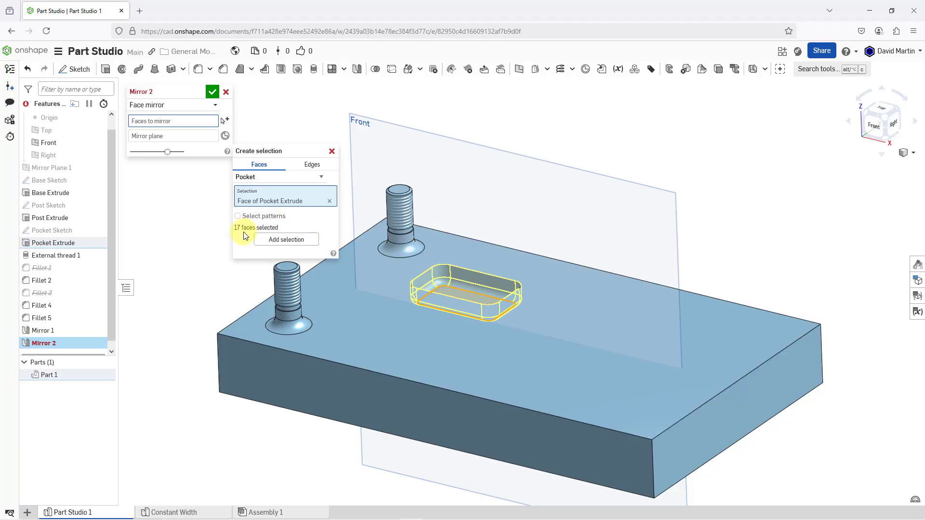
left_click(282, 242)
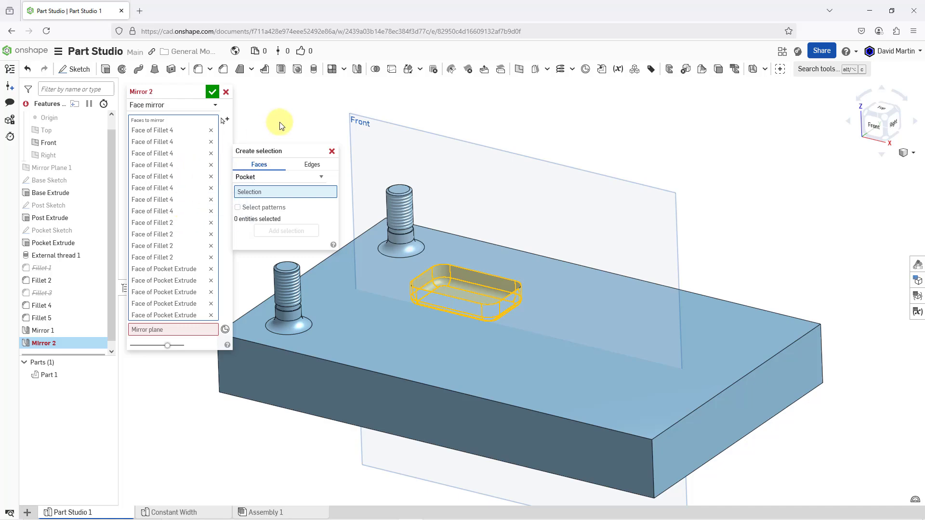
left_click(331, 152)
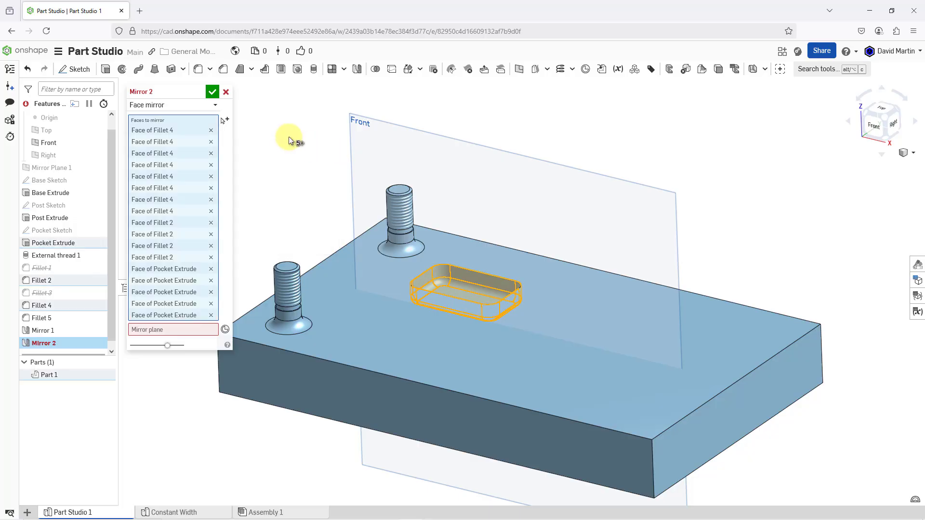
Step: Set Mirror 2's mirror plane to Front and accept the mirrored pocket
left_click(162, 332)
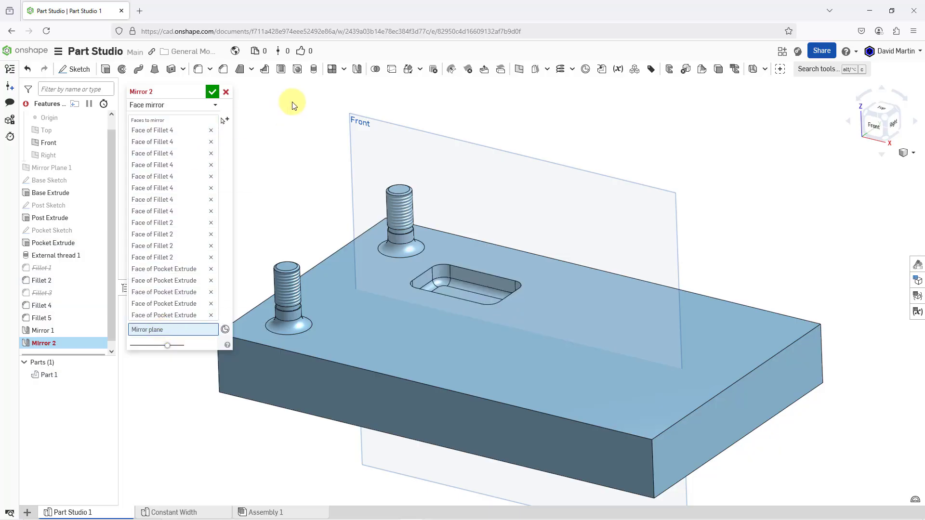
left_click(354, 128)
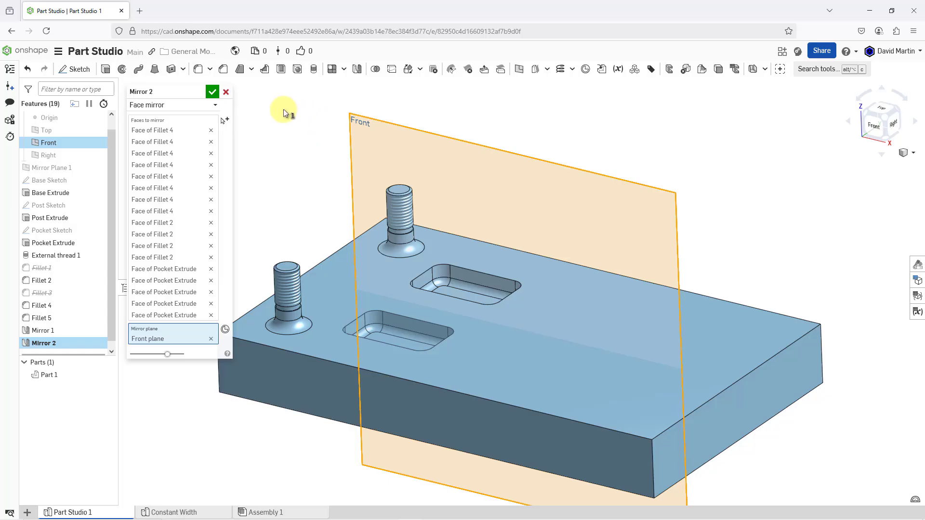
left_click(213, 92)
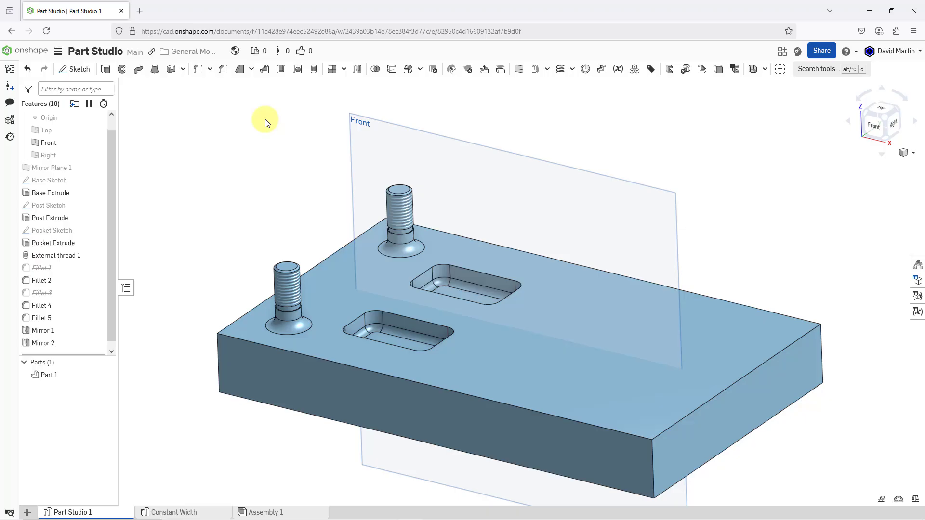
Step: Start Mirror 3 as a Remove part mirror, hiding the Front plane and showing Right
left_click(357, 69)
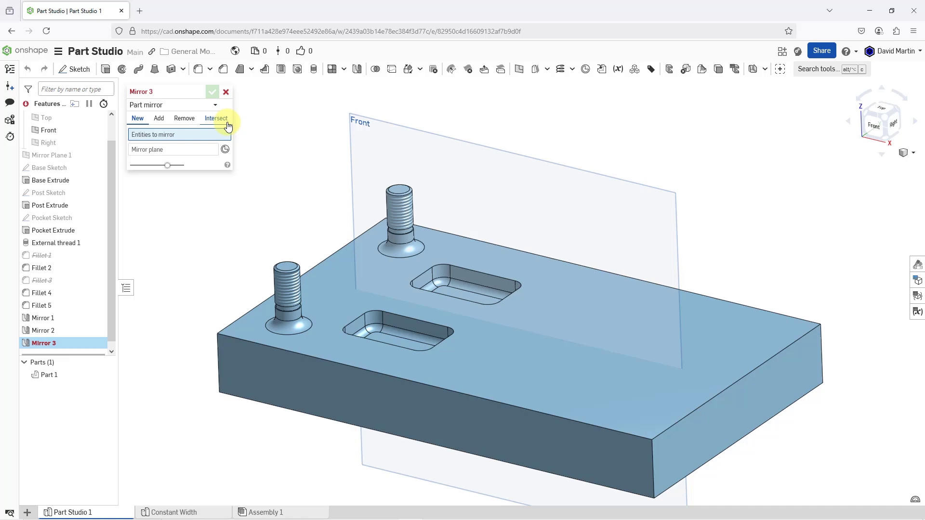
left_click(185, 123)
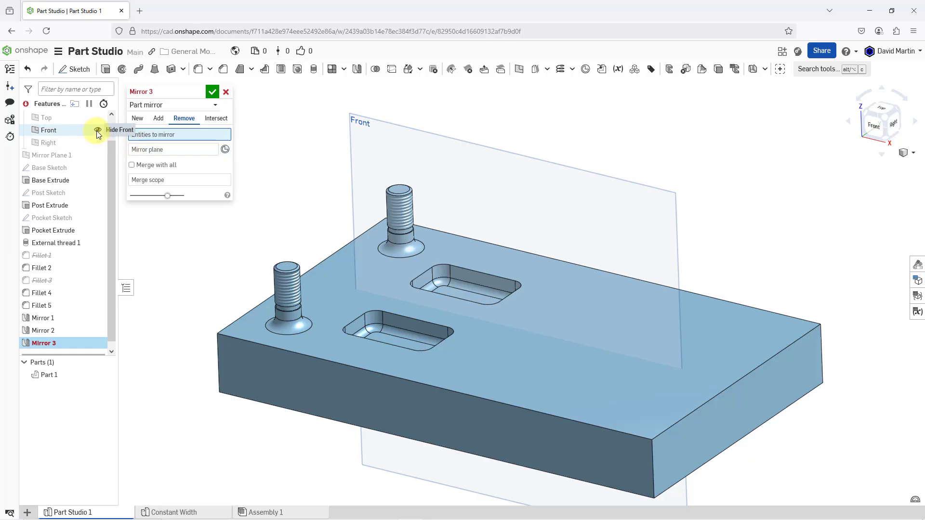
left_click(97, 130)
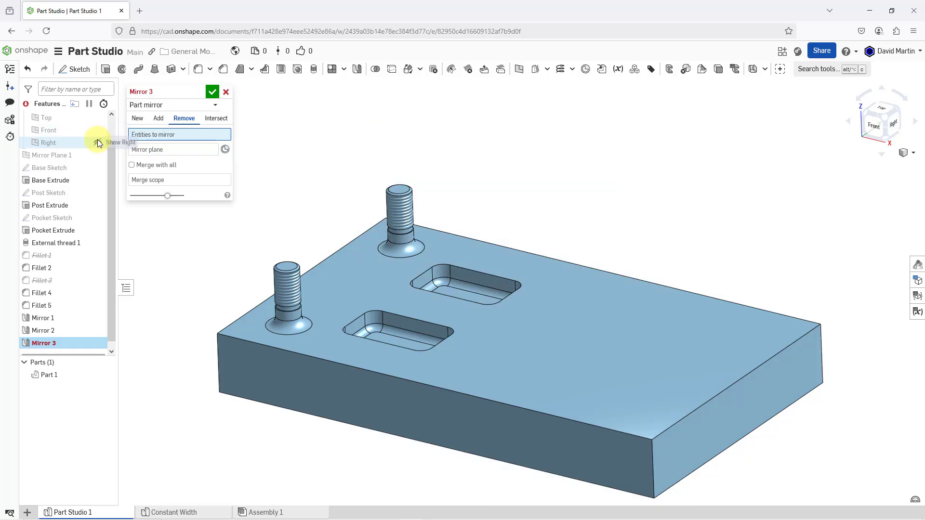
left_click(98, 143)
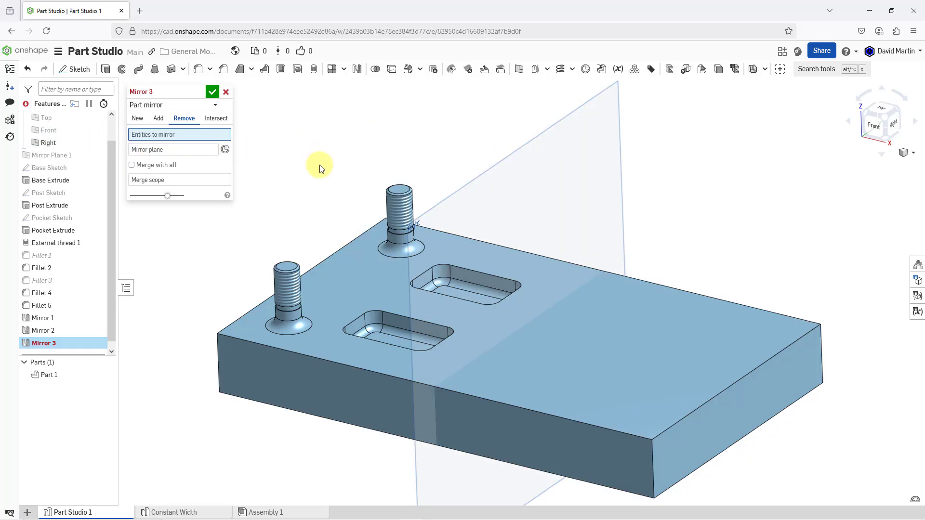
scroll(359, 166, "down", 2)
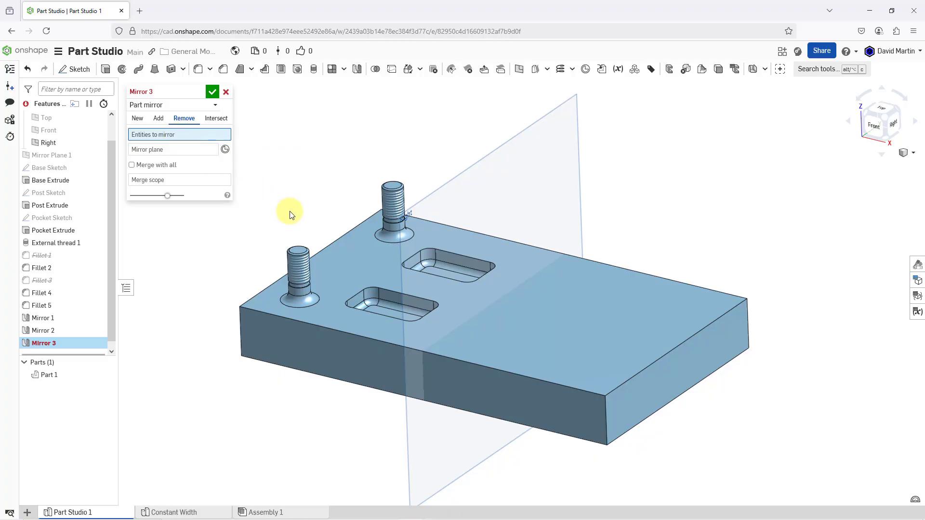
Step: Mirror Part 1 across the Right plane as a removal and accept Mirror 3
left_click(344, 255)
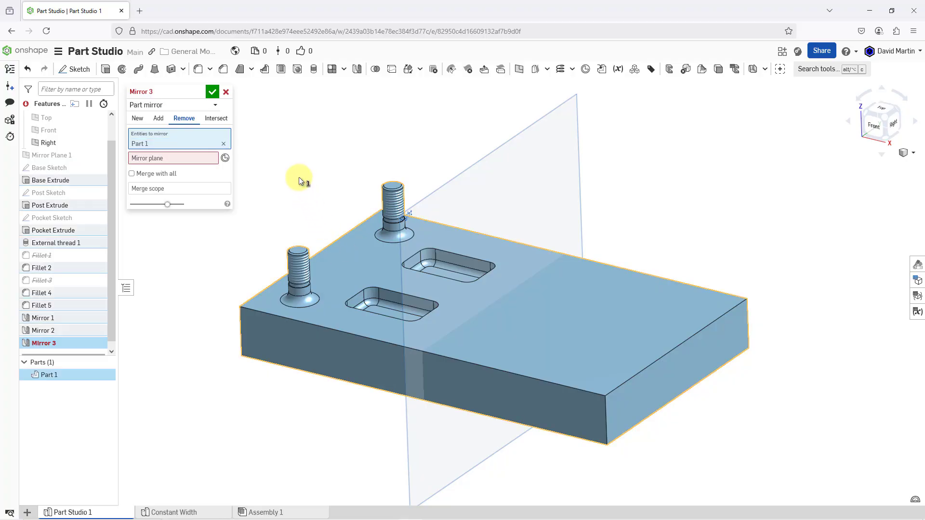
left_click(181, 158)
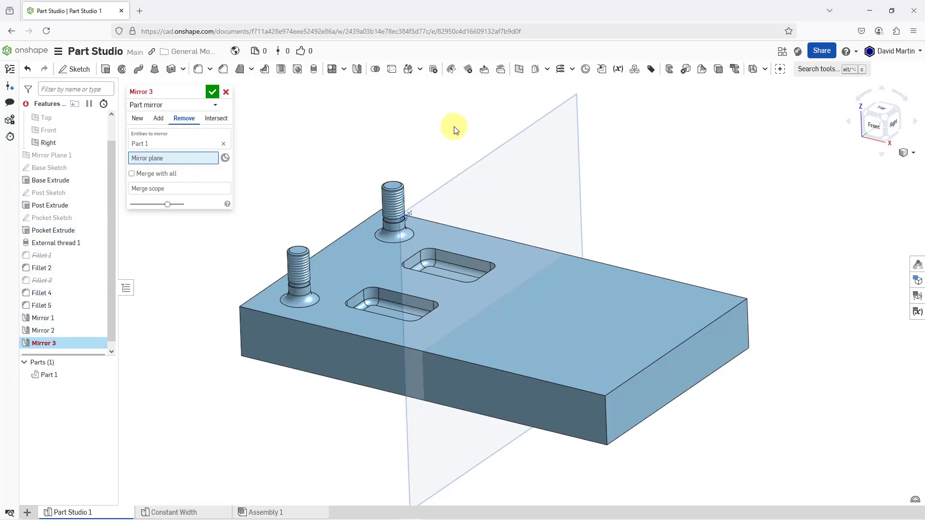
left_click(467, 177)
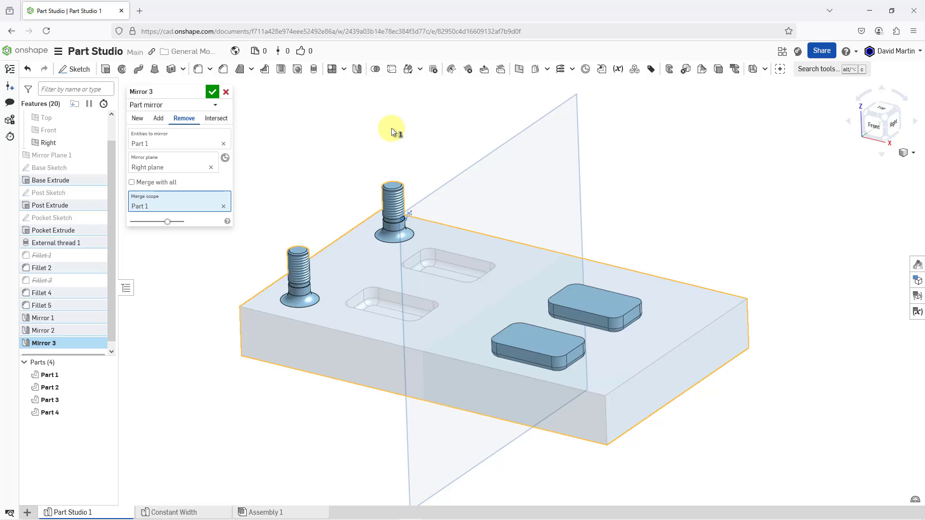
left_click(215, 94)
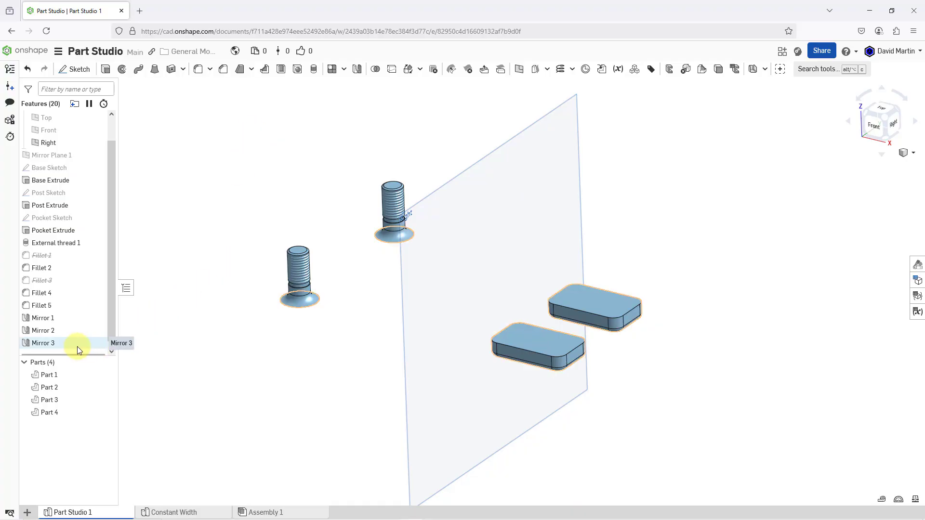
Step: Edit Mirror 3 to use Intersect instead of Remove and accept the change
right_click(53, 343)
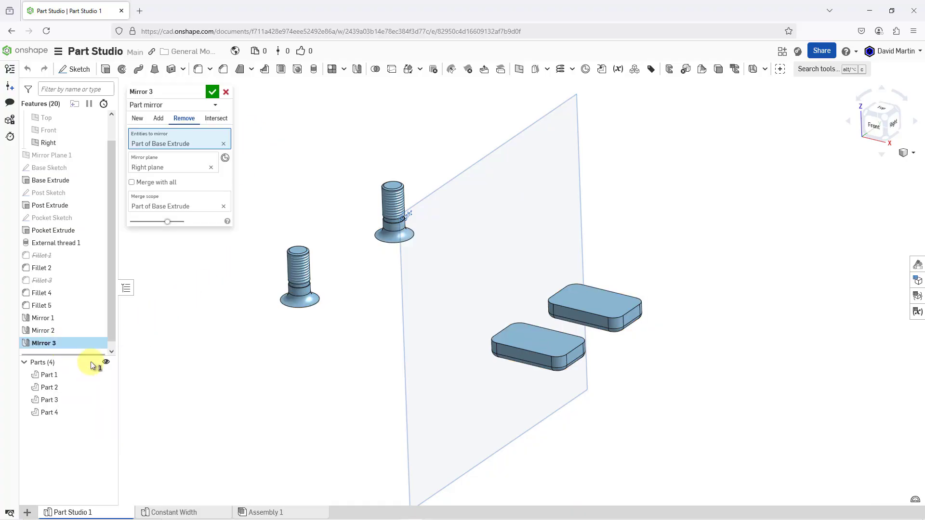
left_click(80, 365)
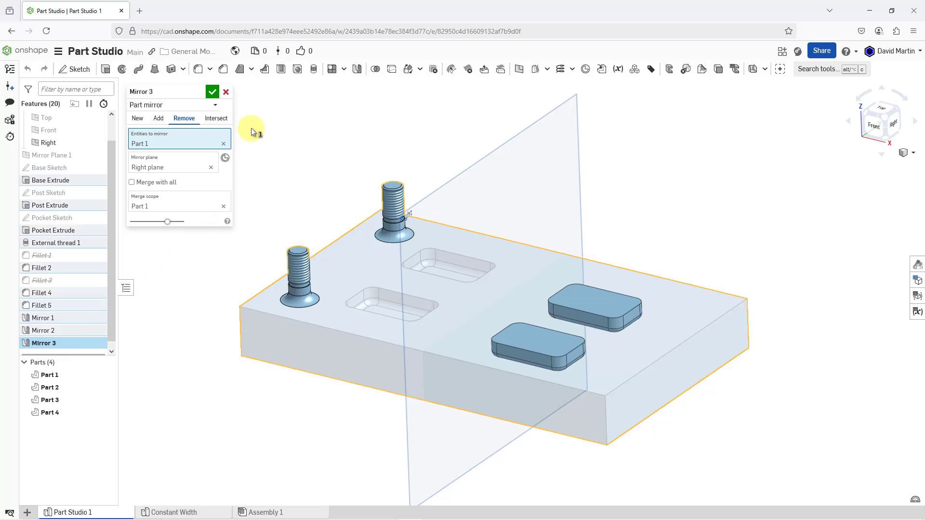
left_click(215, 118)
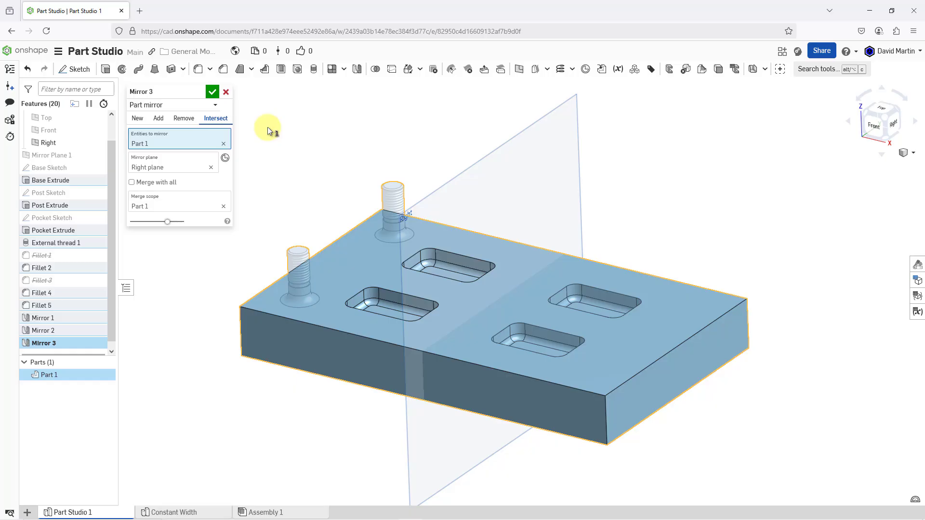
left_click(211, 91)
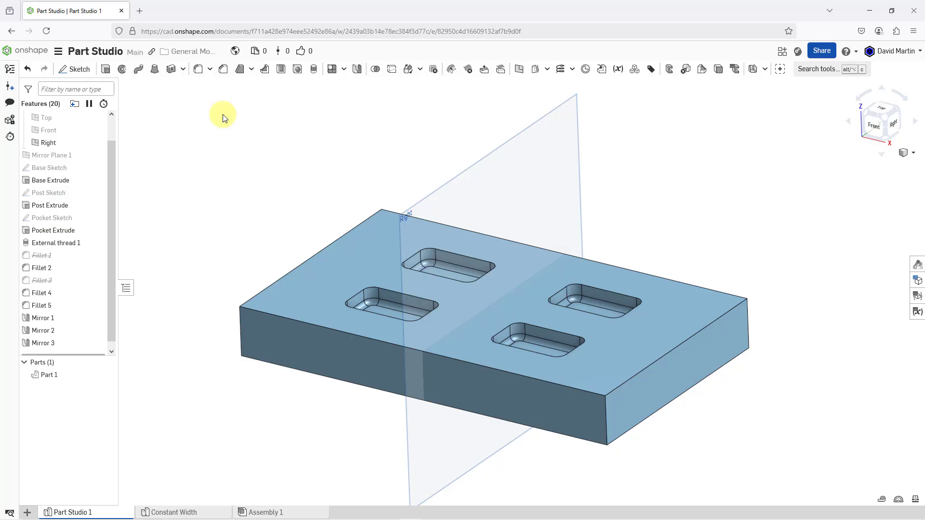
left_click(62, 345)
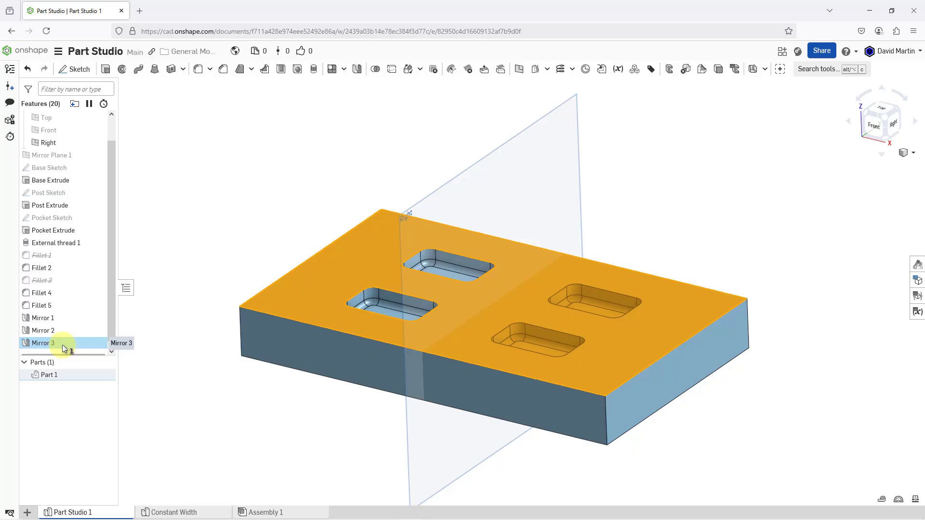
Step: Delete the Mirror 3 feature from the feature list
right_click(62, 345)
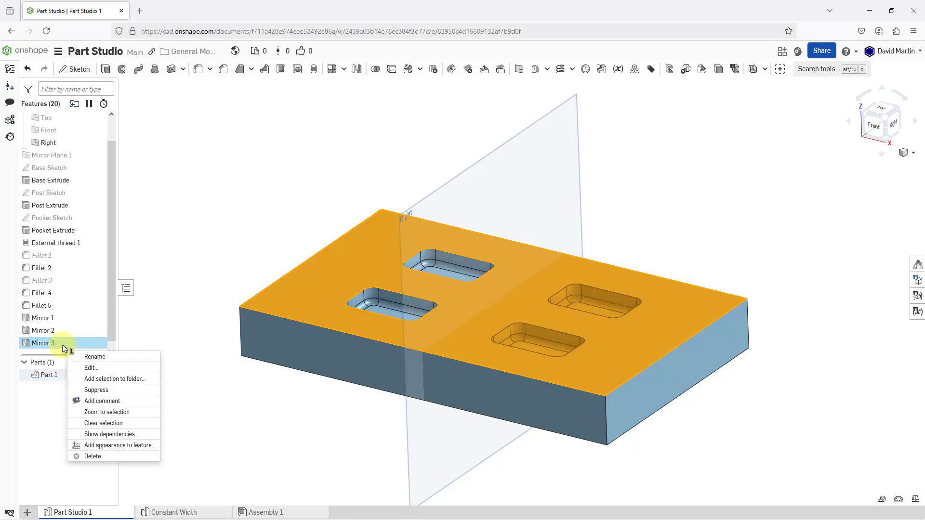
left_click(113, 459)
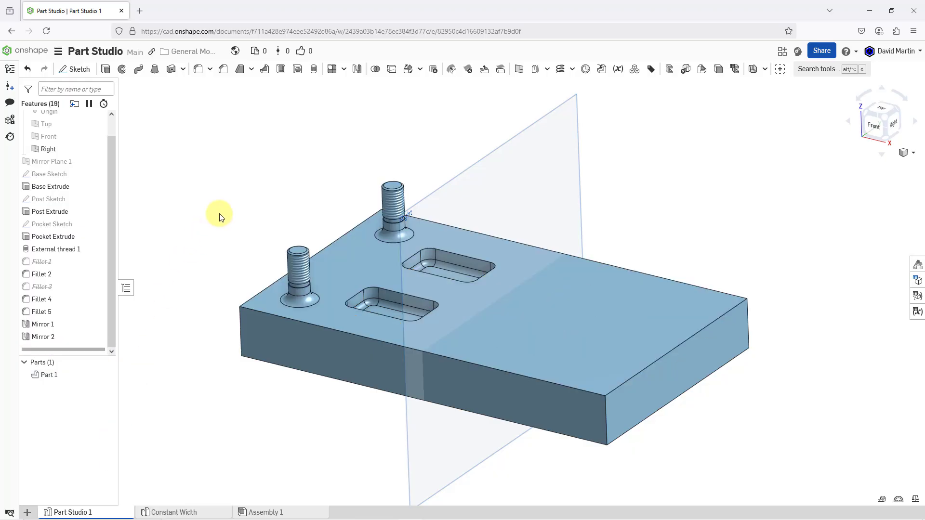
scroll(246, 154, "down", 1)
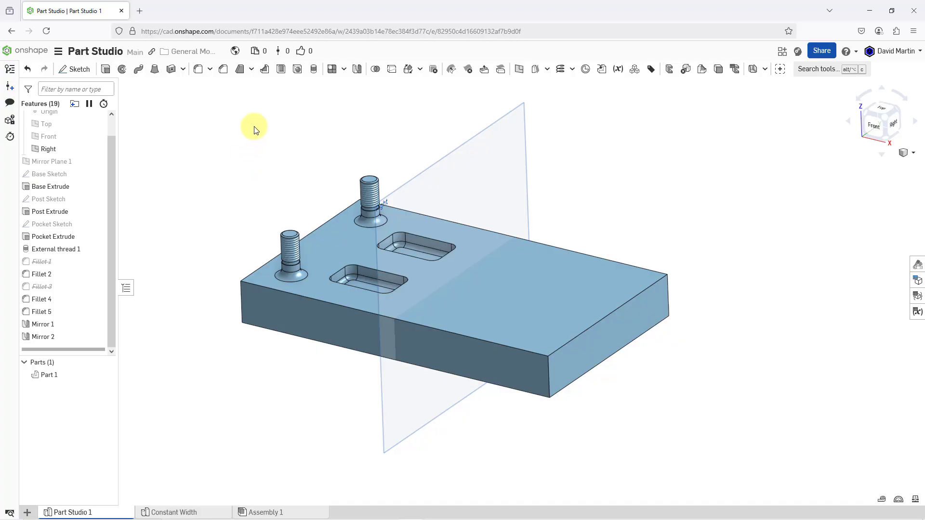
Step: Start an Add part mirror of Part 1 across the Base Extrude end face
left_click(357, 69)
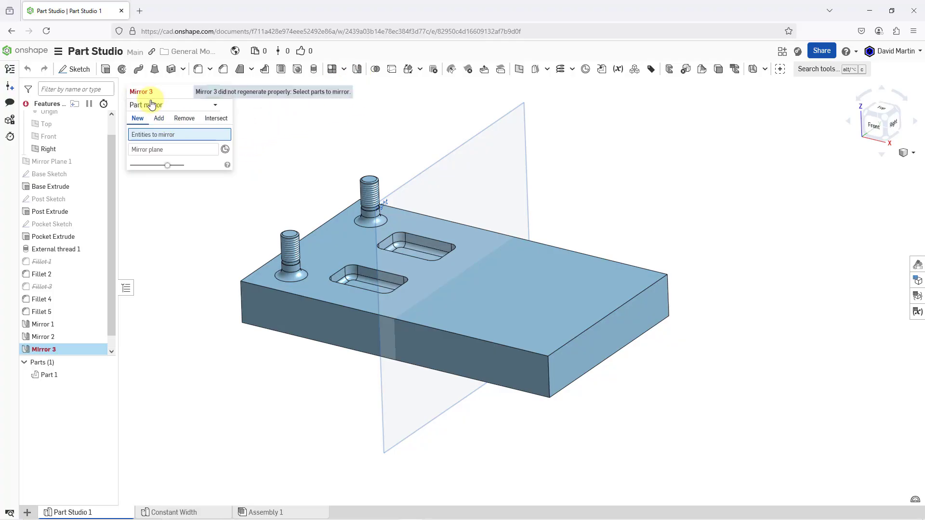
left_click(159, 119)
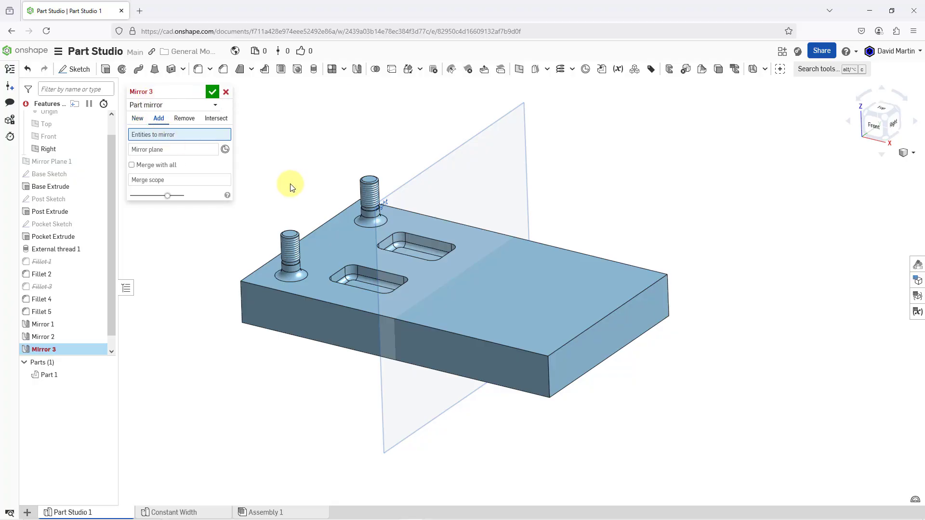
left_click(51, 376)
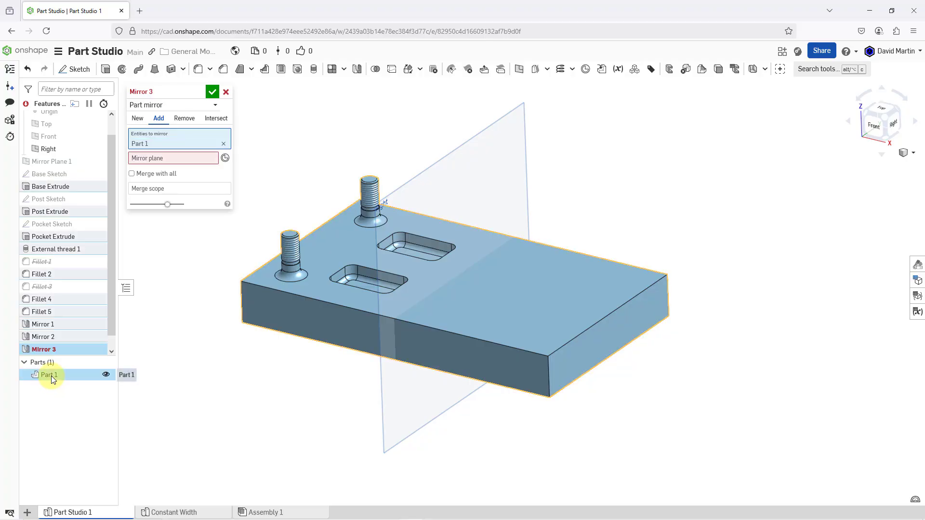
left_click(160, 160)
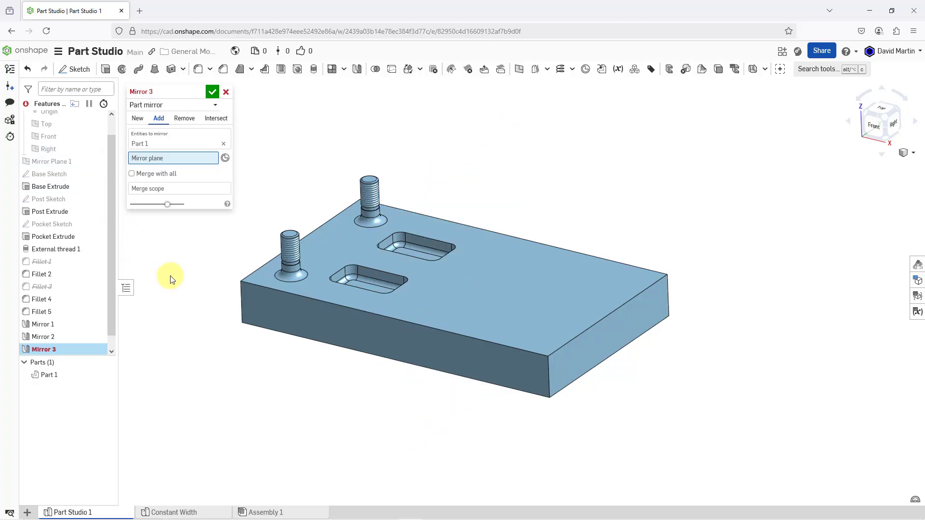
left_click(312, 320)
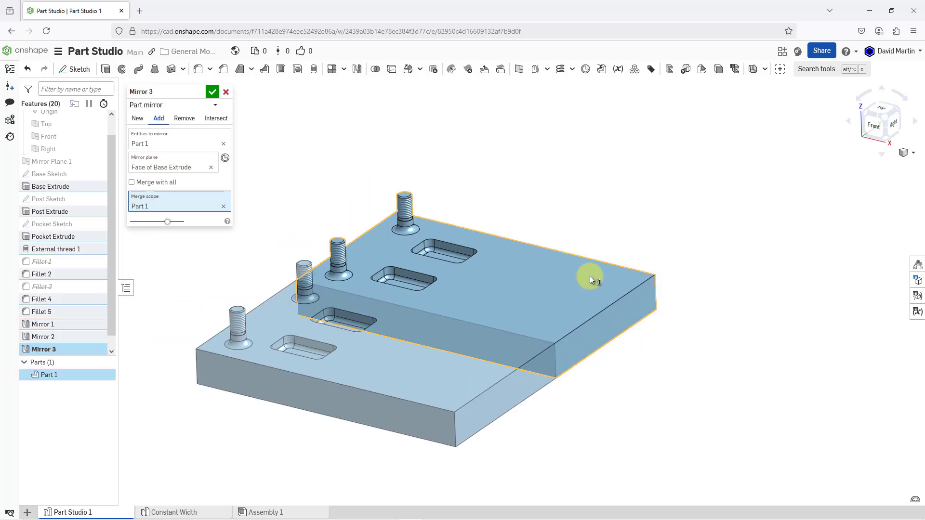
scroll(212, 303, "up", 2)
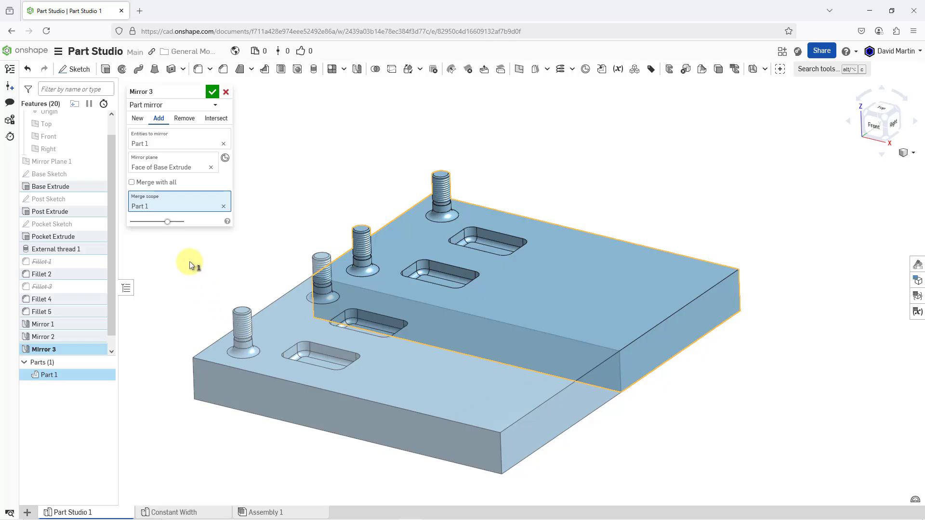
Step: Switch Mirror 3's plane to a mate connector on the plate's end face and apply it
left_click(211, 168)
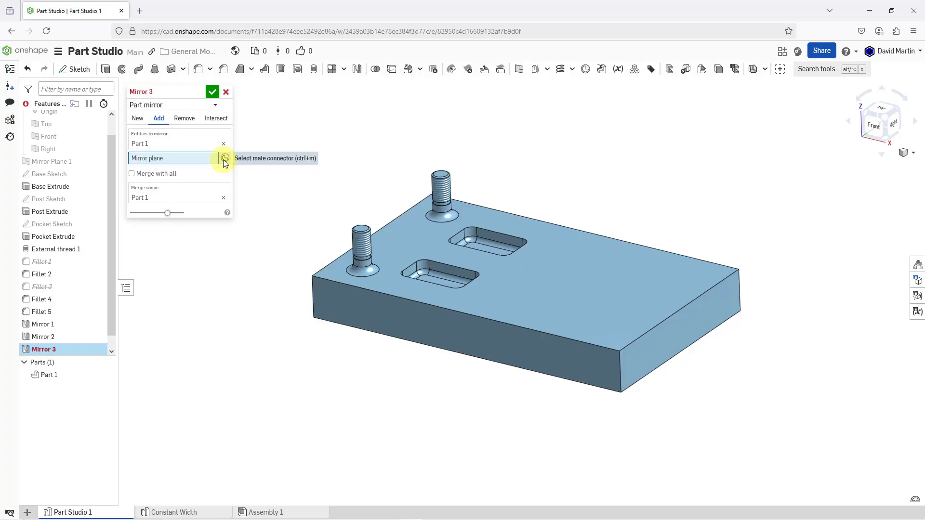
left_click(225, 158)
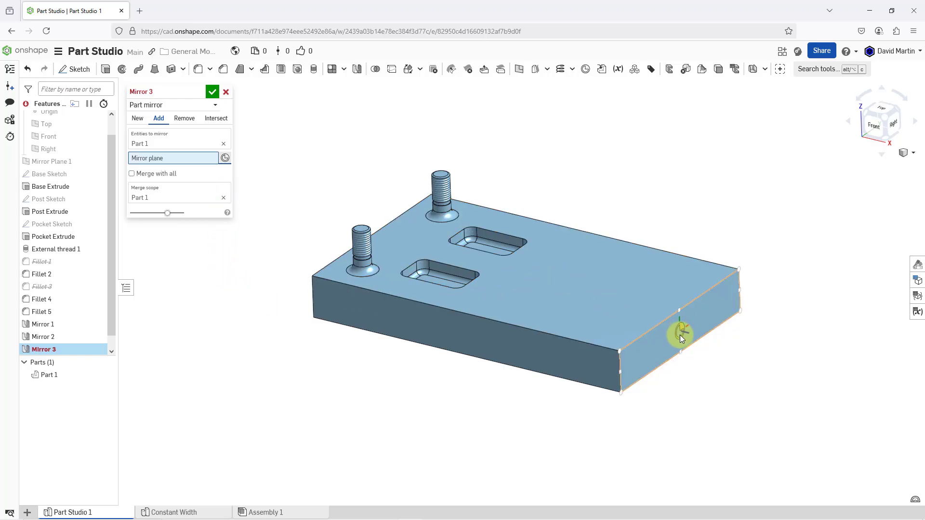
left_click(466, 337)
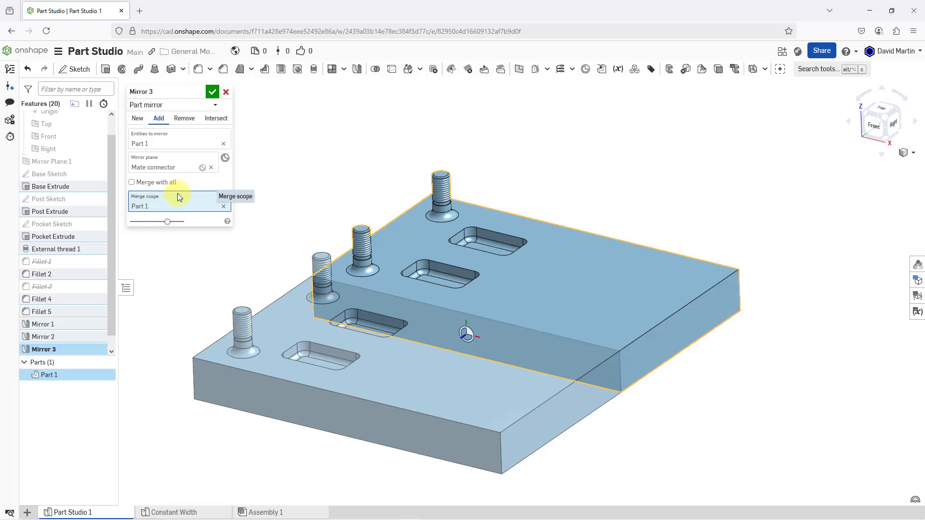
left_click(212, 91)
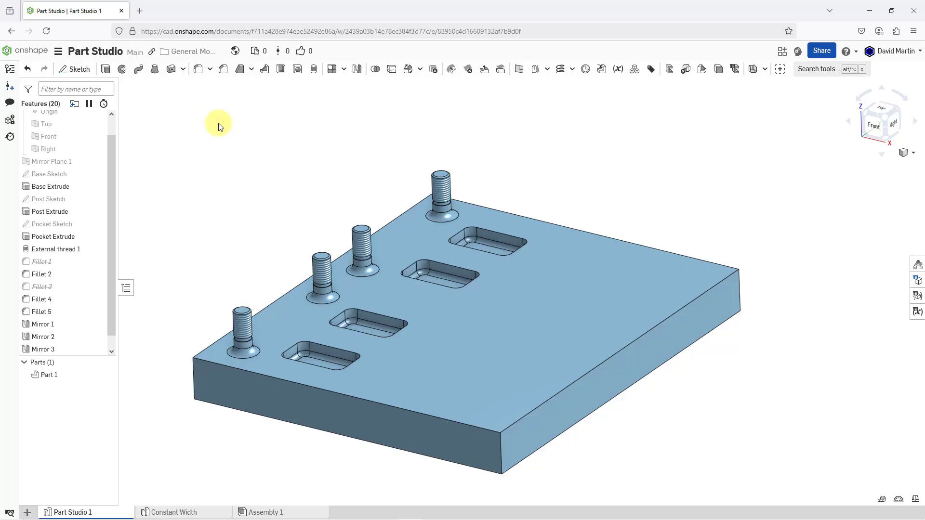
Step: Make Mirror Plane 1 visible in the feature list
scroll(218, 126, "down", 2)
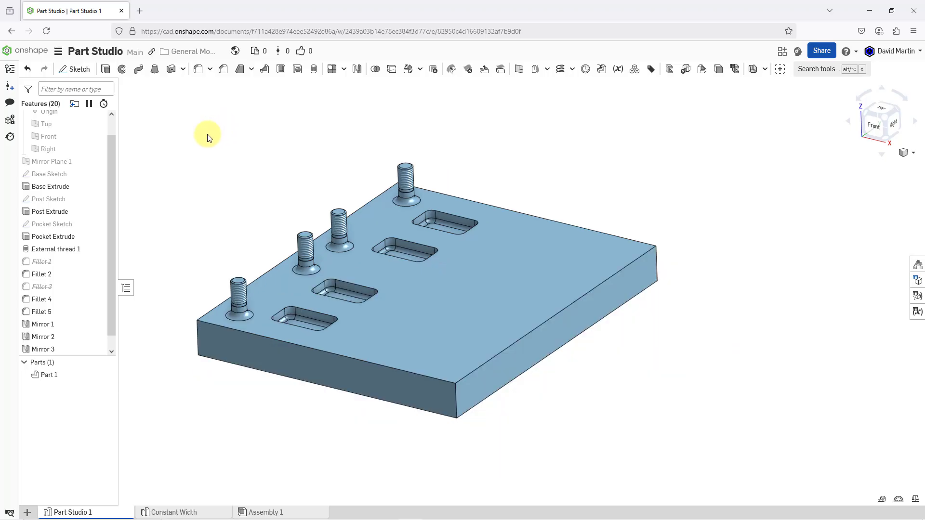
left_click(98, 161)
scroll(200, 160, "down", 2)
scroll(200, 160, "down", 2)
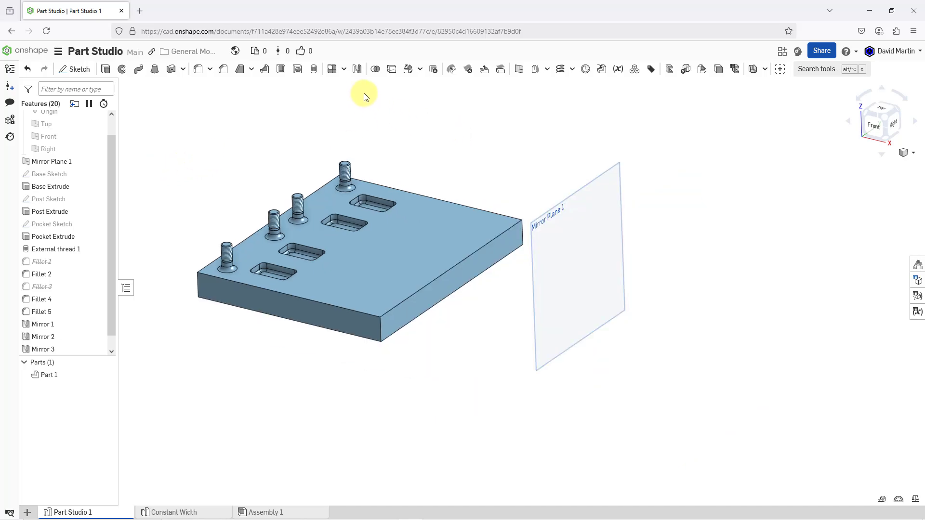
Step: Mirror Part 1 across Mirror Plane 1 as a new Mirror 4 feature
left_click(356, 71)
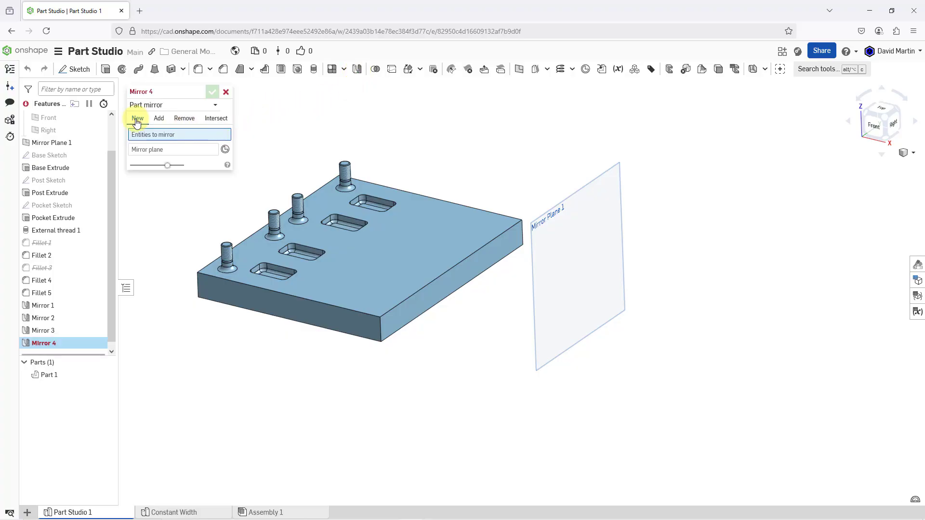
left_click(394, 222)
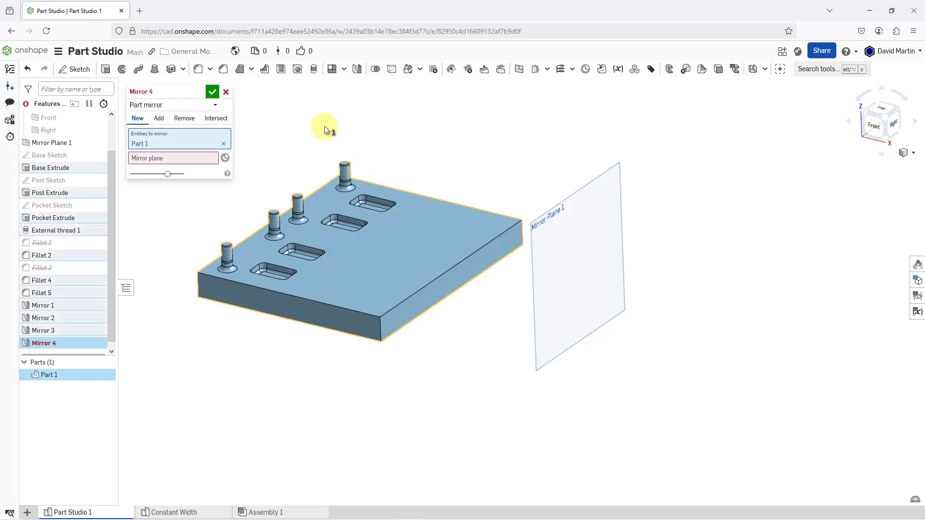
left_click(172, 158)
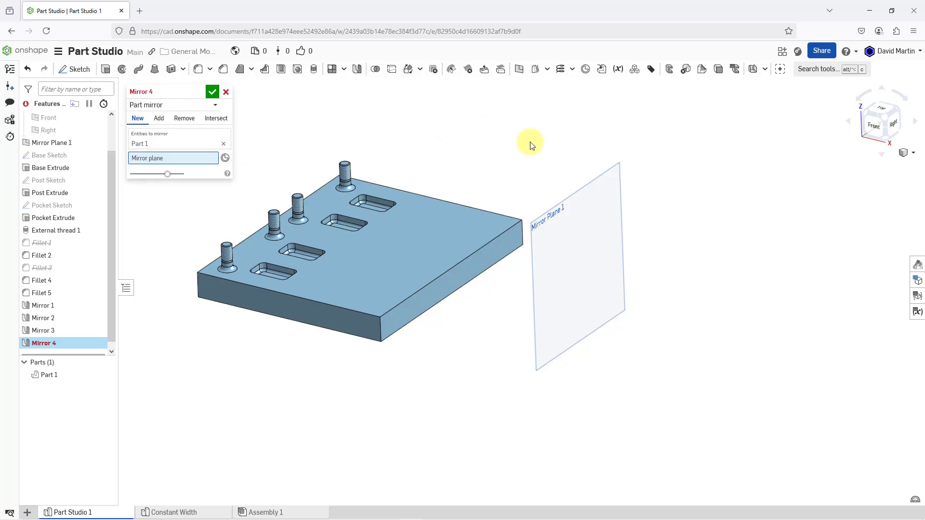
left_click(553, 212)
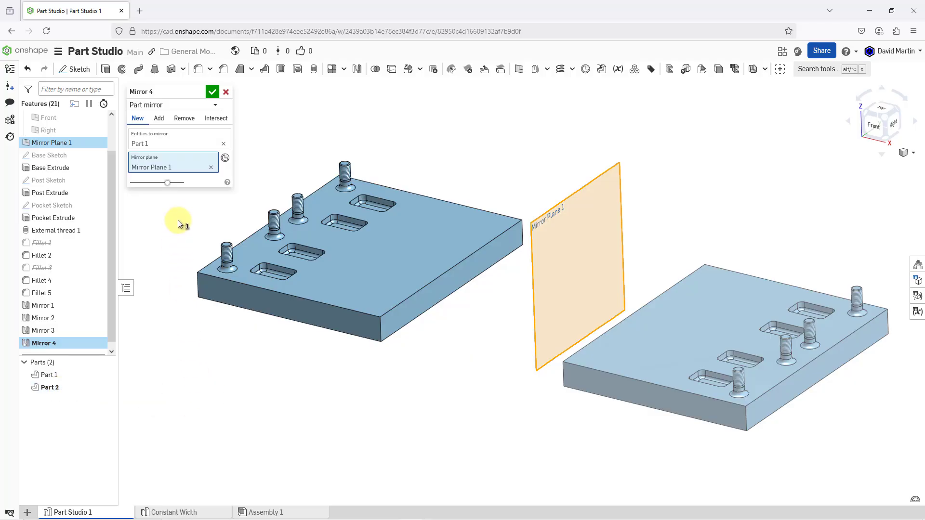
left_click(212, 92)
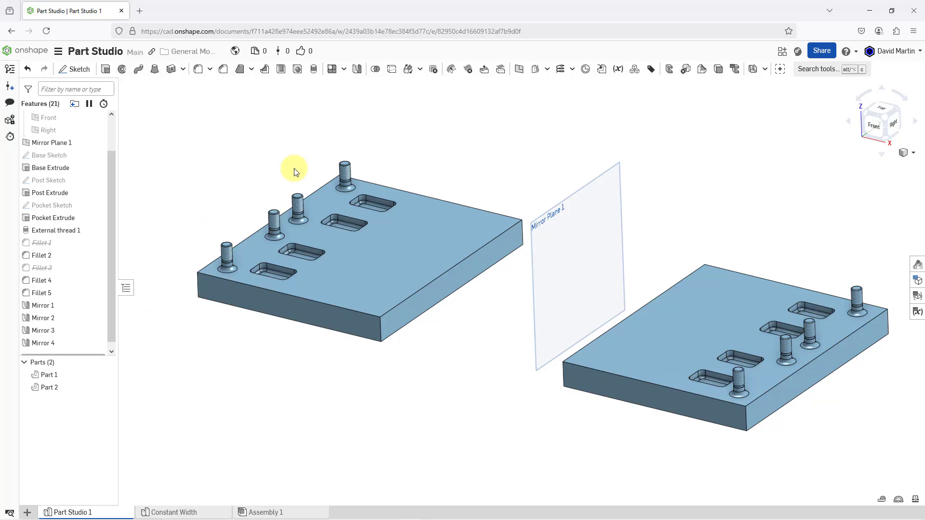
Step: Edit the post-base Fillet 5 and change its radius from 4 mm to 1 mm
scroll(295, 173, "up", 2)
scroll(296, 173, "up", 3)
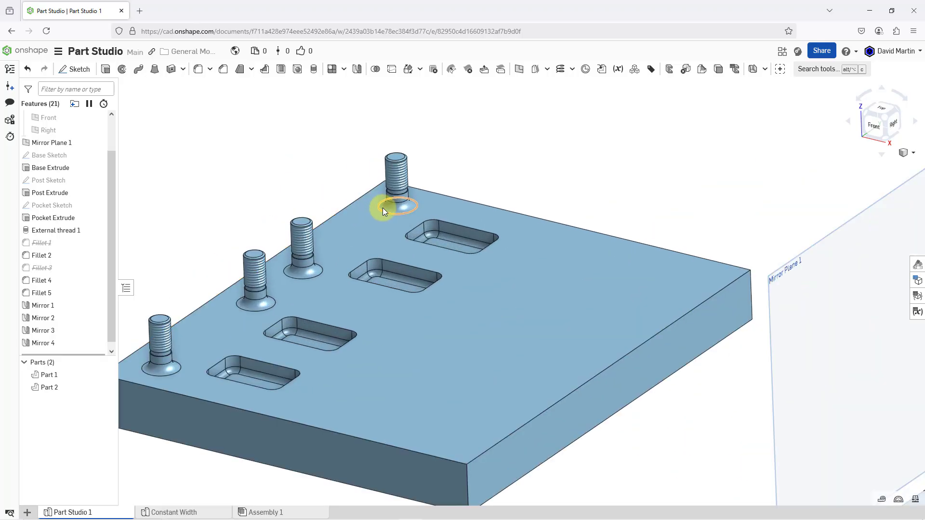
left_click(391, 209)
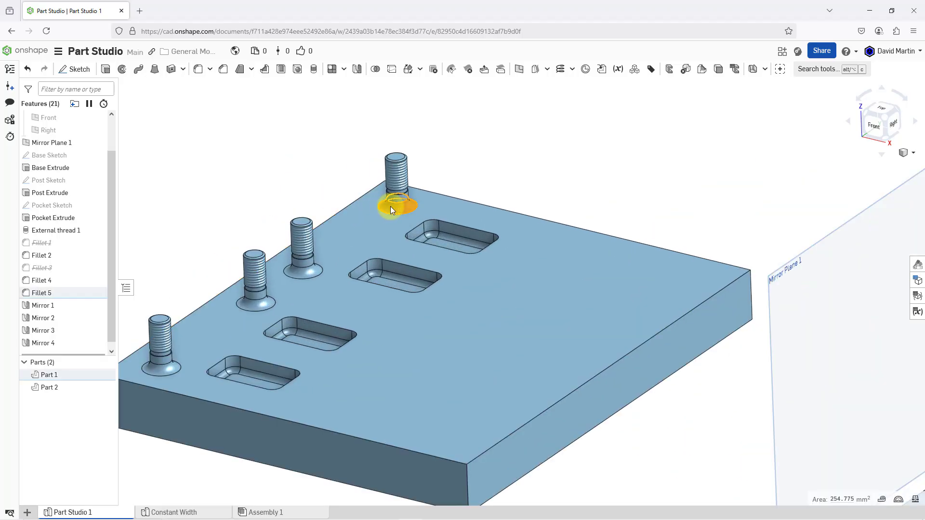
right_click(390, 208)
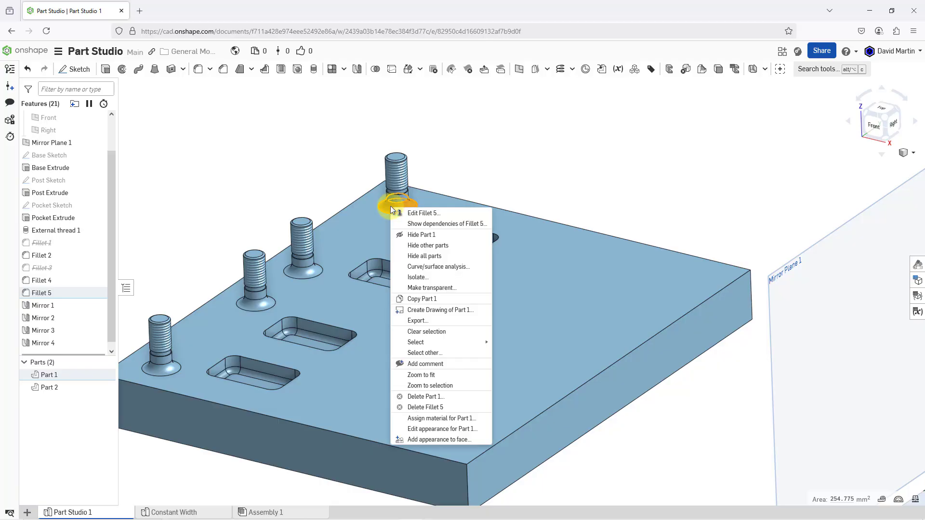
left_click(443, 215)
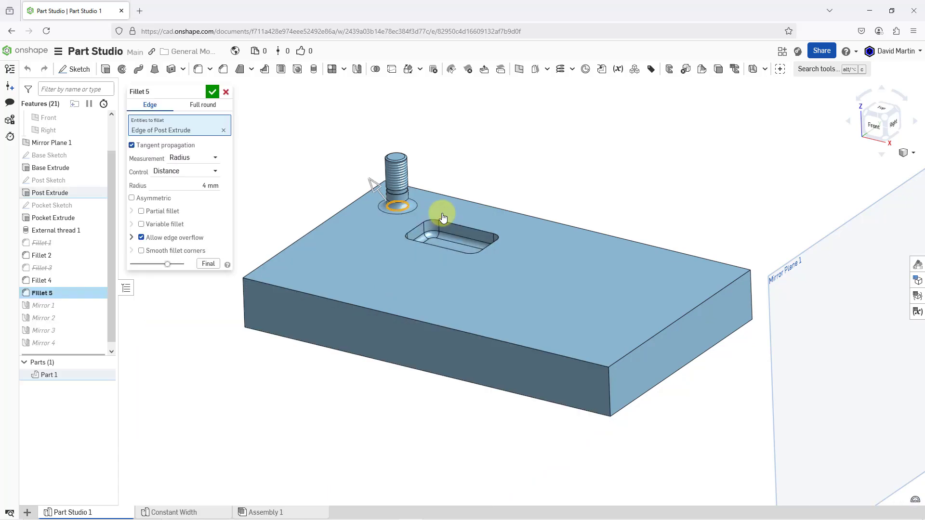
scroll(264, 200, "up", 2)
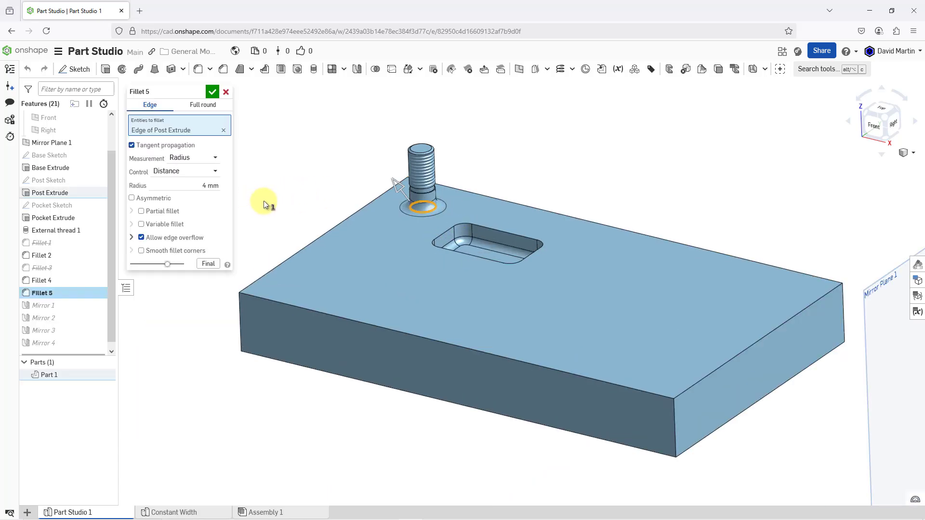
left_click(201, 186)
type("1")
key("Return")
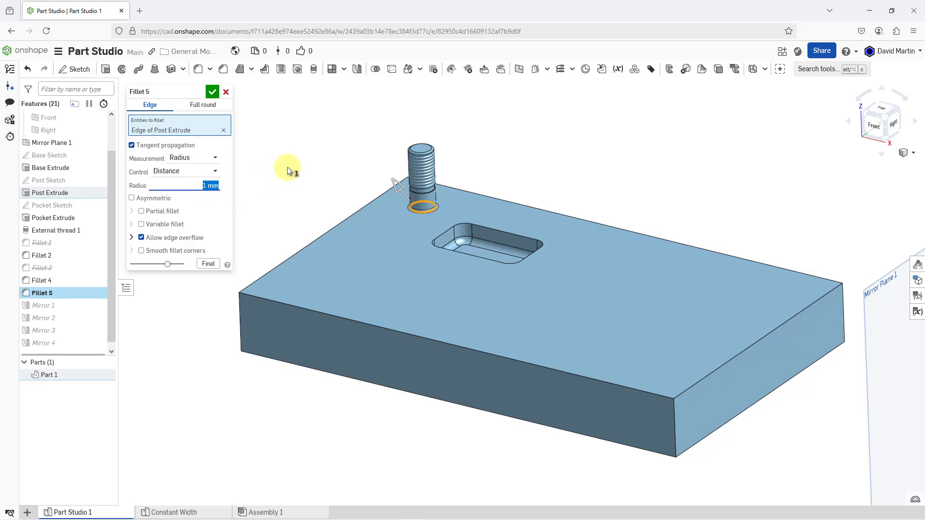
scroll(314, 152, "down", 3)
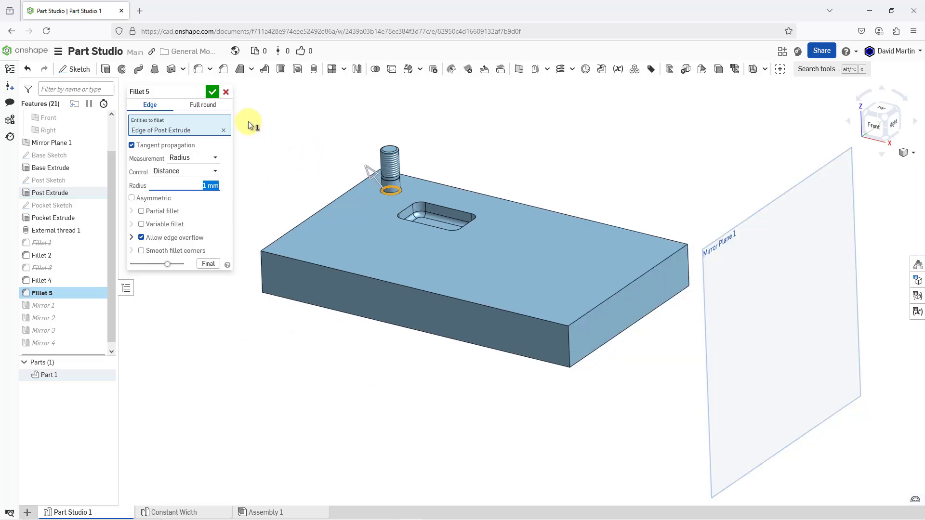
Step: Apply the 1 mm Fillet 5 and zoom out to view both mirrored plates
left_click(213, 93)
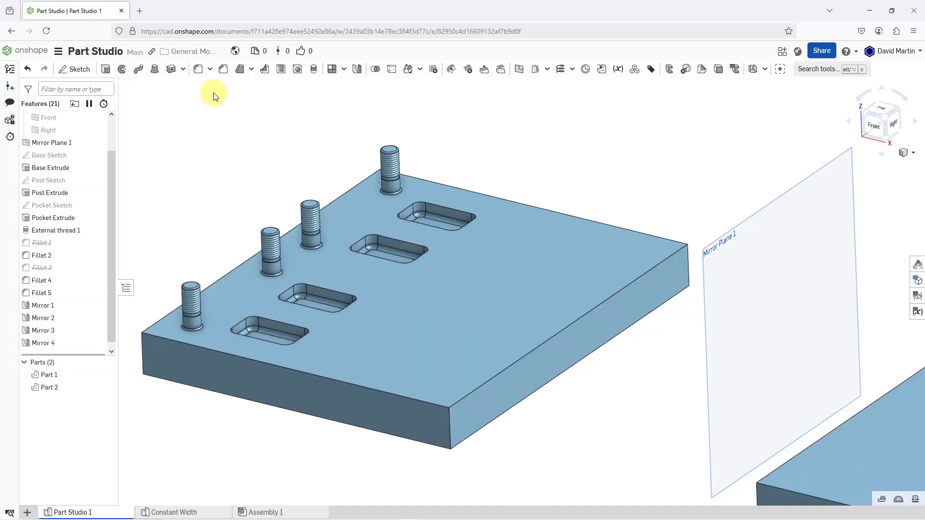
scroll(240, 115, "down", 3)
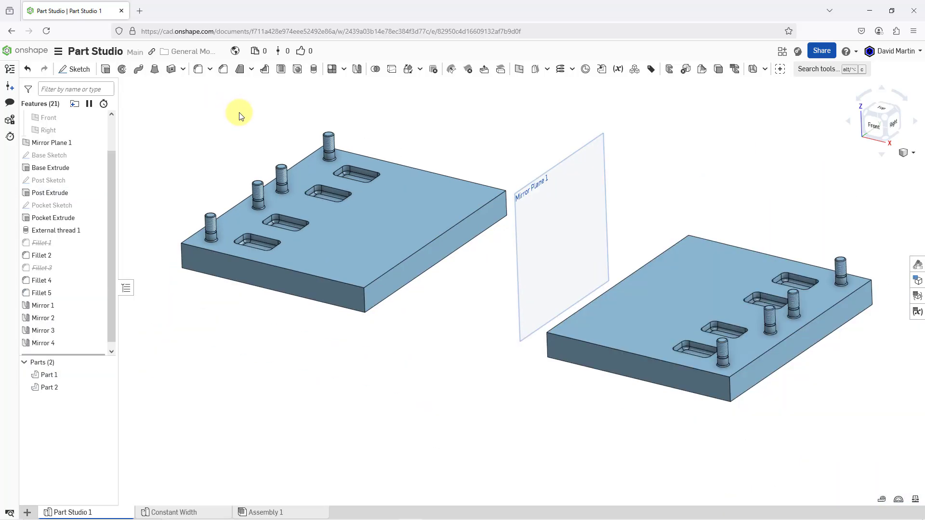